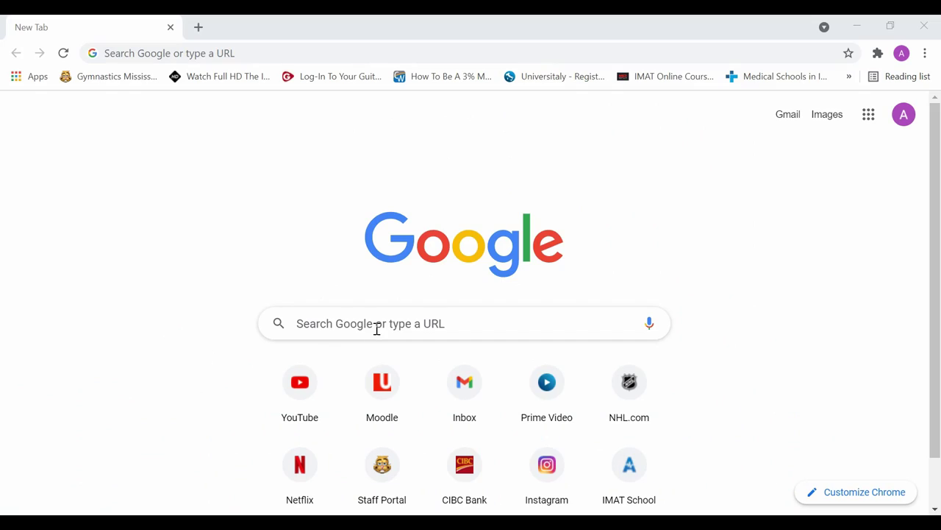
# Google 'univeritaly' and open the official Universitaly site from the results
pyautogui.click(376, 328)
pyautogui.write('univeritaly')
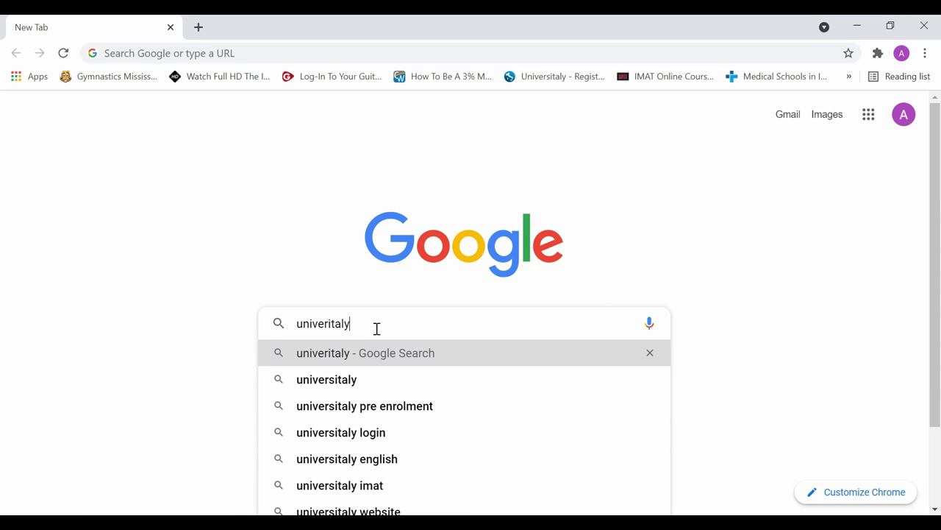
pyautogui.press('Return')
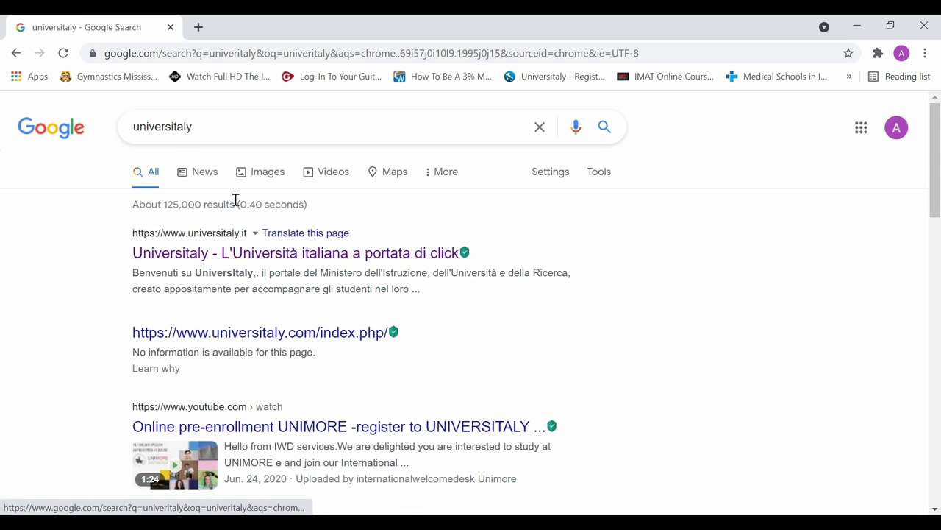
pyautogui.click(254, 254)
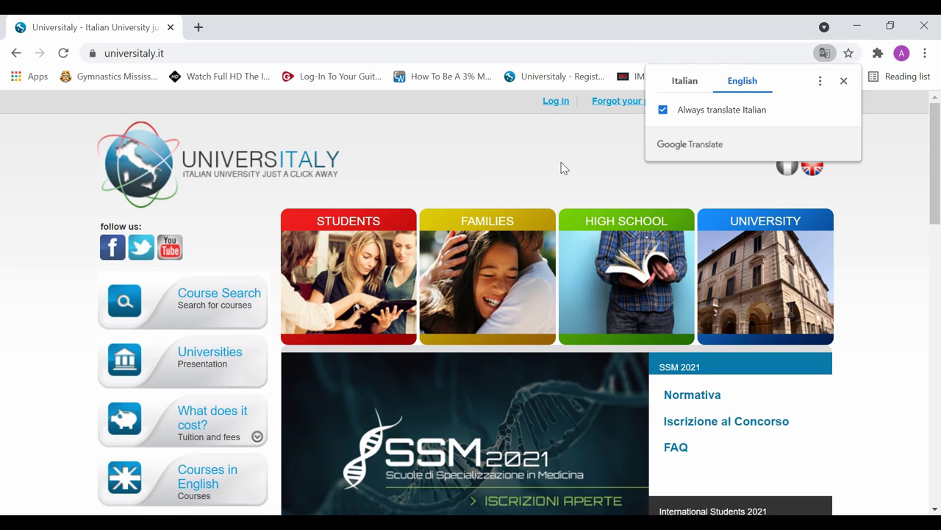
# Switch Universitaly to English and go to the personal-area login page
pyautogui.click(815, 168)
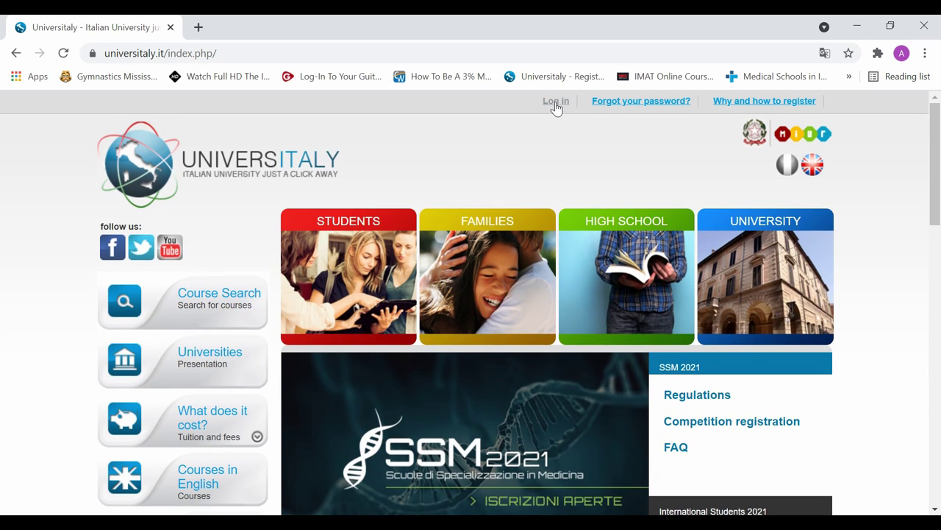
pyautogui.click(556, 103)
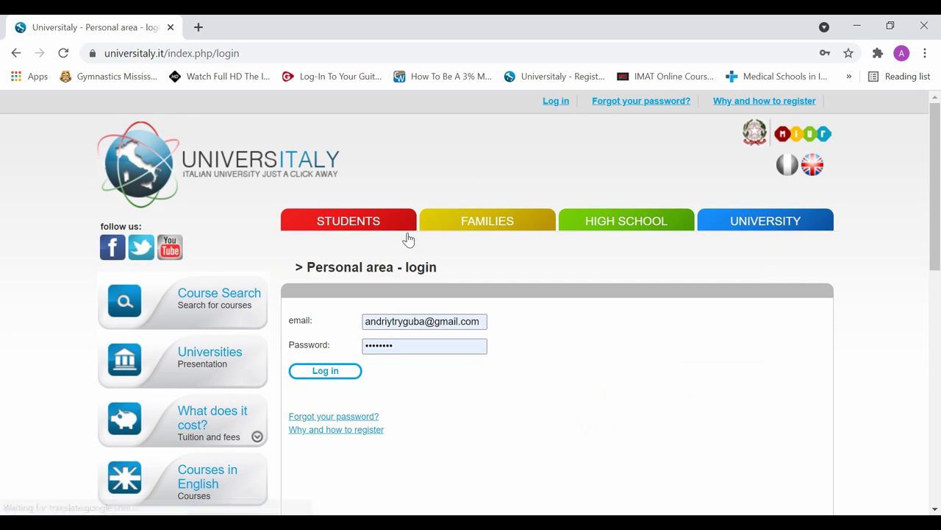
pyautogui.scroll(-1, 441, 317)
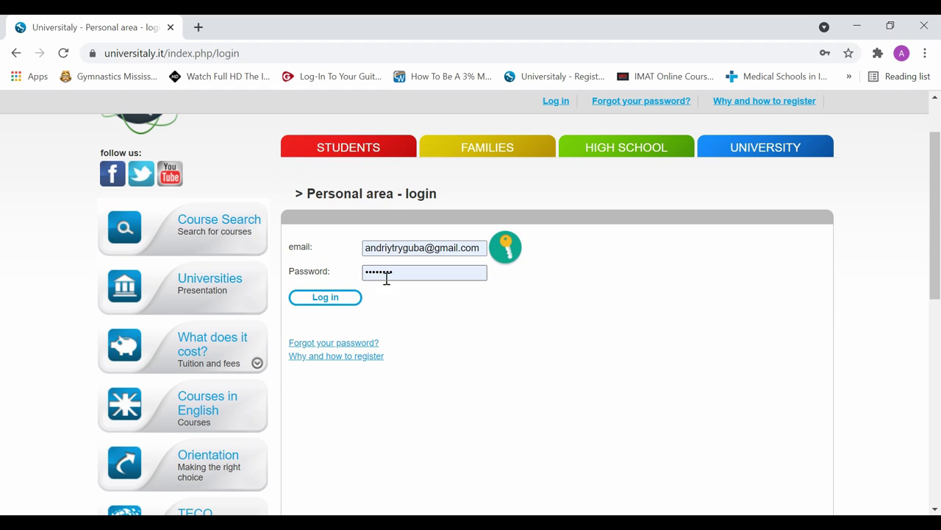
pyautogui.scroll(1, 404, 327)
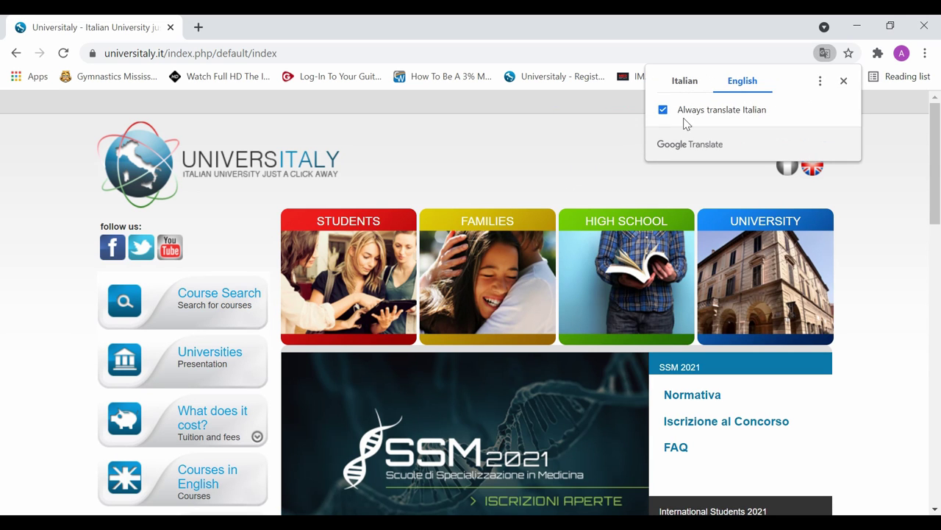
# Navigate via International Students 2021 and Programmed / IMAT access to the IMAT 2021 registration
pyautogui.scroll(-3, 741, 355)
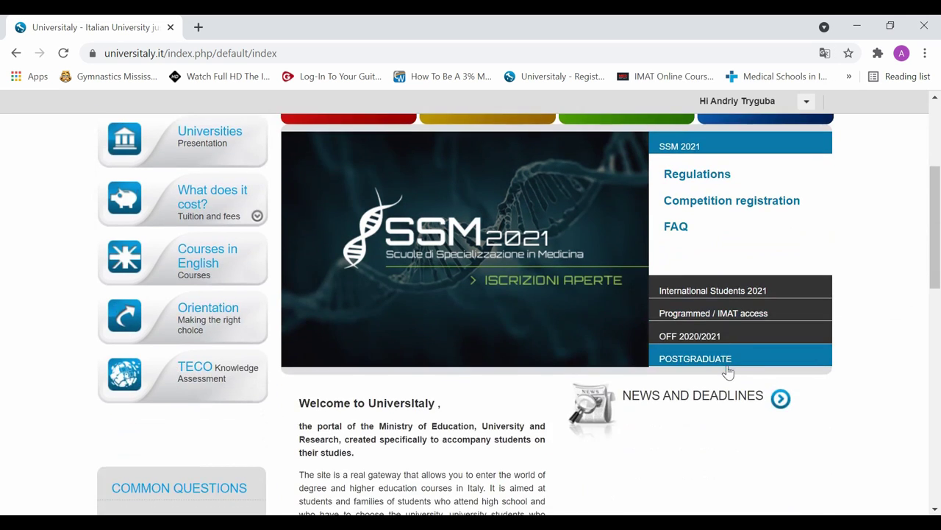
pyautogui.click(706, 291)
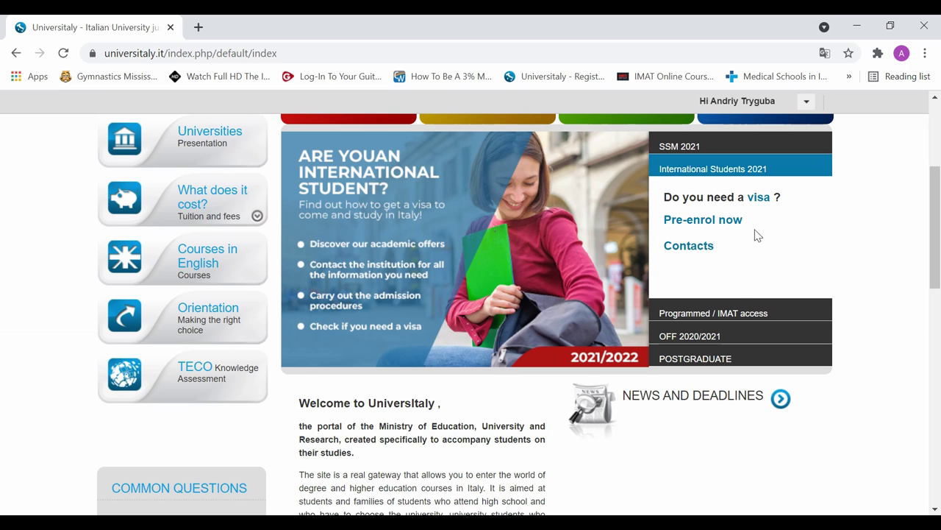
pyautogui.click(728, 312)
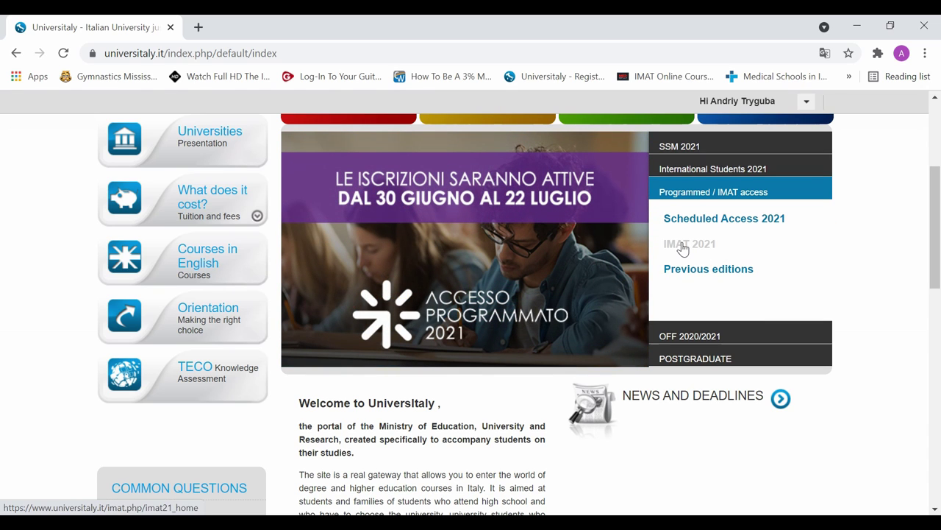
pyautogui.click(683, 247)
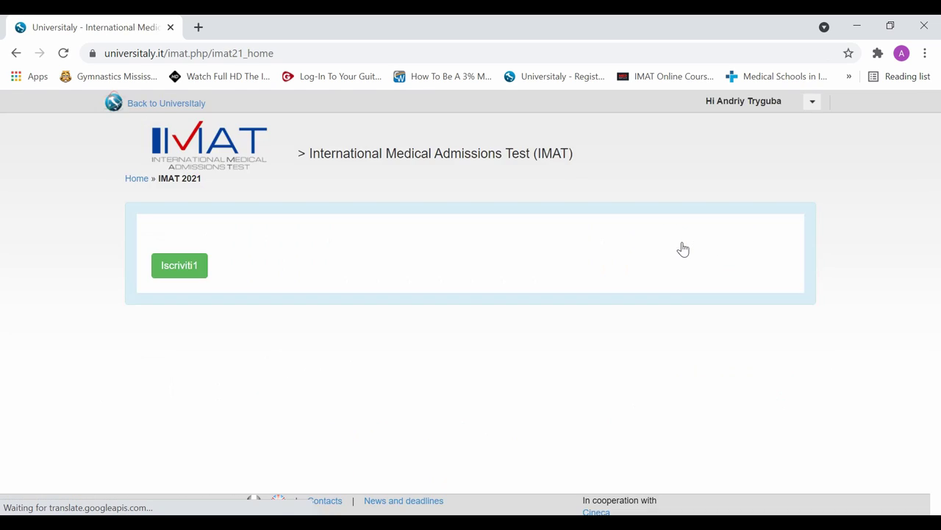
pyautogui.click(182, 272)
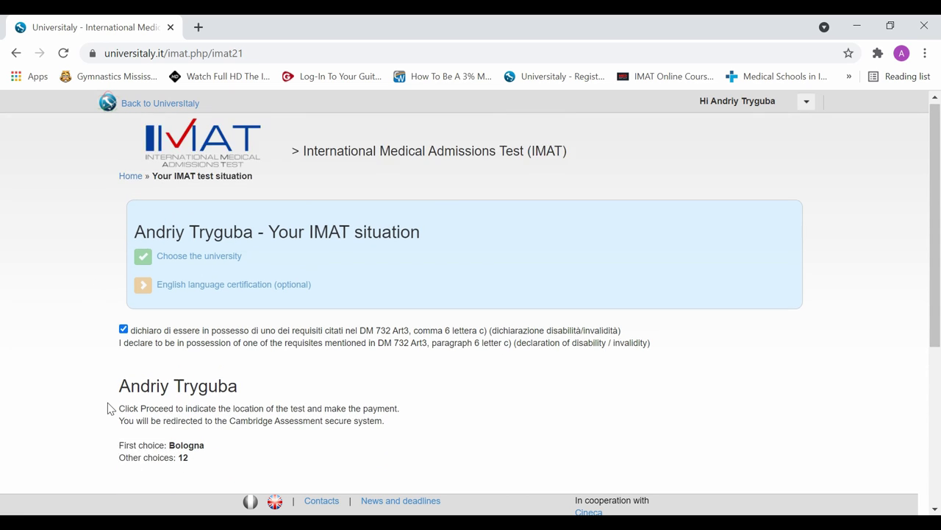
# Open the university choice table and scroll through the ranking with Bologna first
pyautogui.click(204, 264)
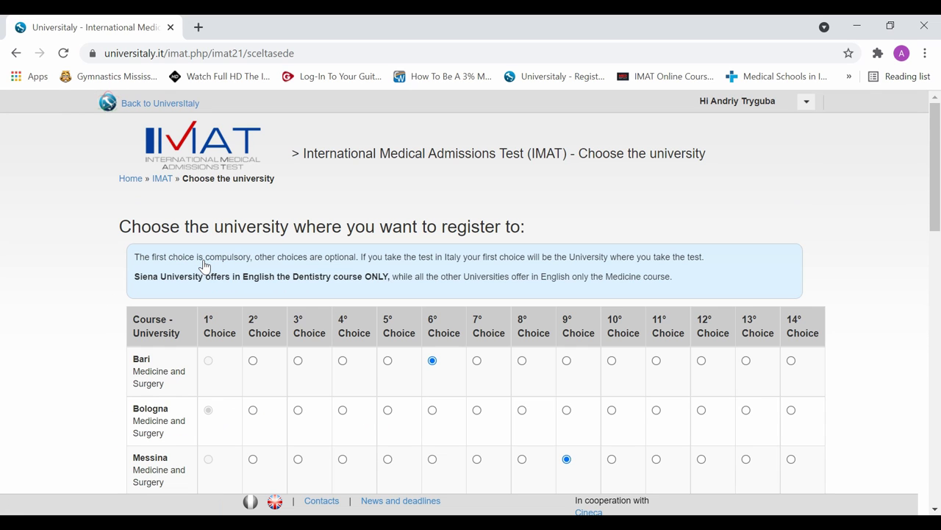
pyautogui.scroll(-3, 290, 330)
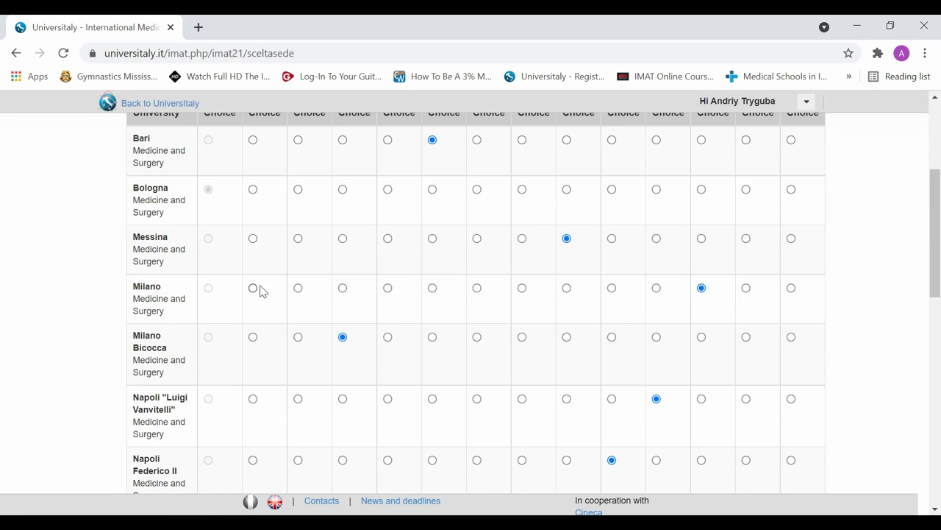
pyautogui.scroll(1, 260, 214)
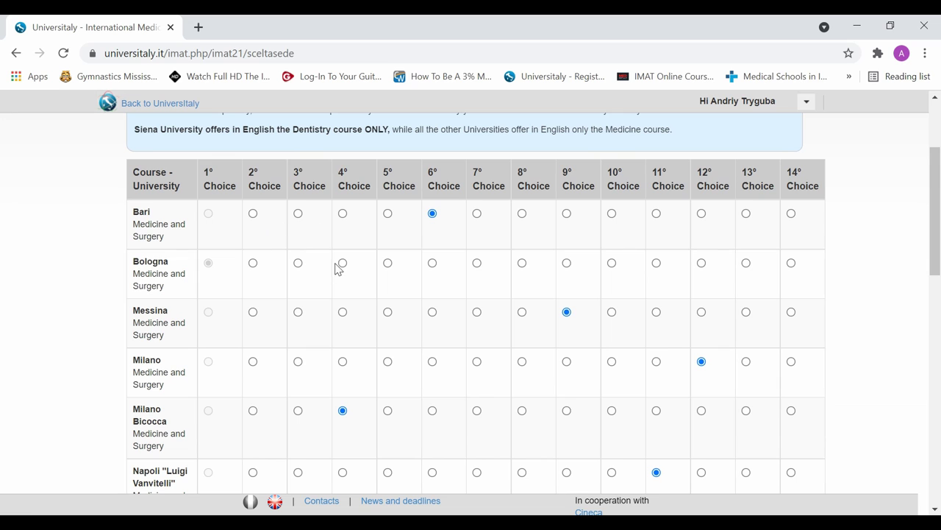
pyautogui.scroll(-1, 377, 294)
pyautogui.scroll(2, 330, 263)
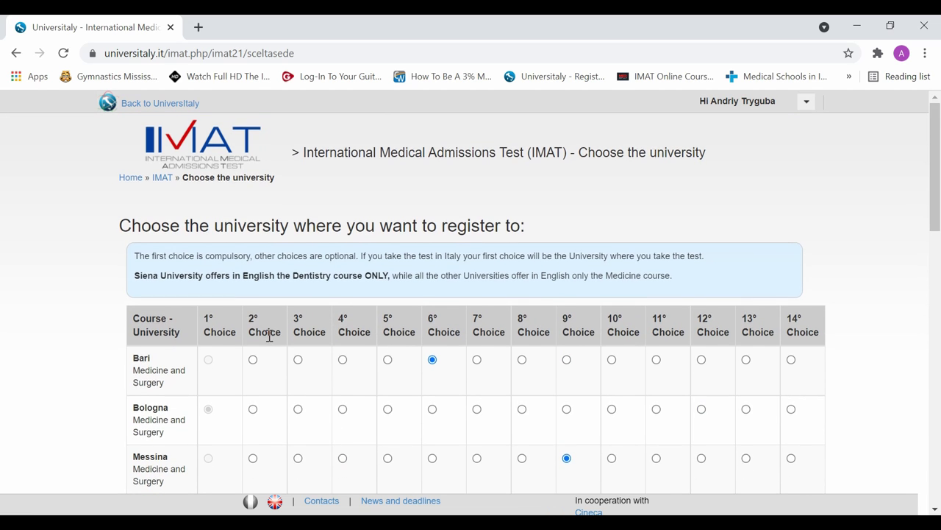
pyautogui.scroll(-1, 269, 335)
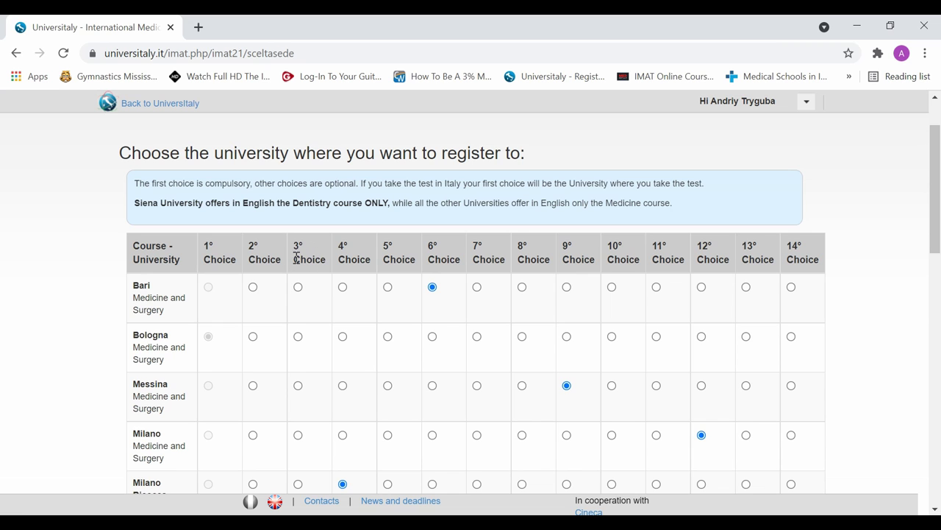
pyautogui.scroll(-6, 316, 265)
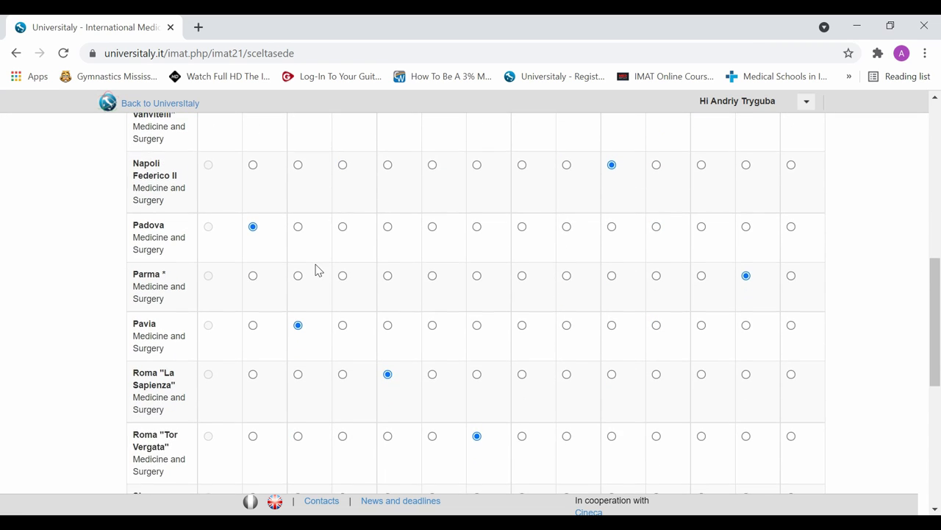
pyautogui.scroll(-2, 316, 269)
pyautogui.scroll(1, 309, 309)
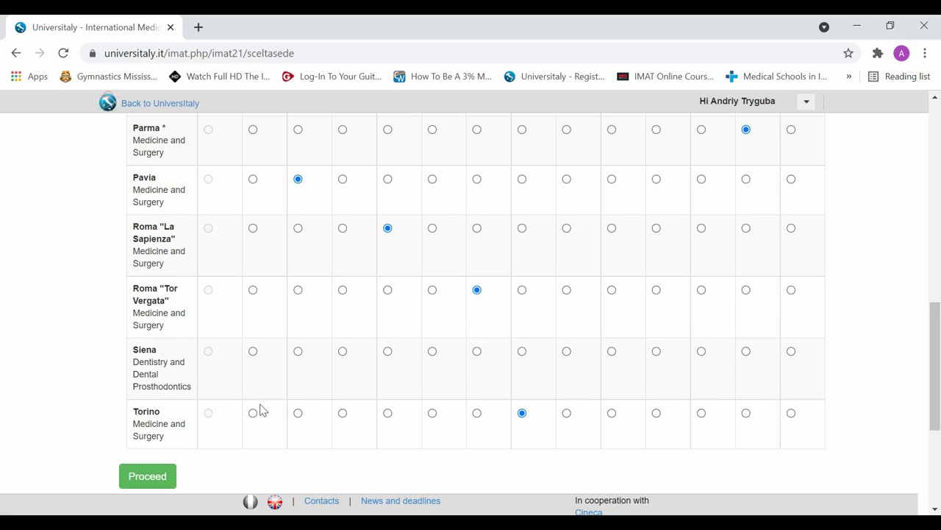
pyautogui.scroll(1, 243, 390)
pyautogui.scroll(6, 224, 375)
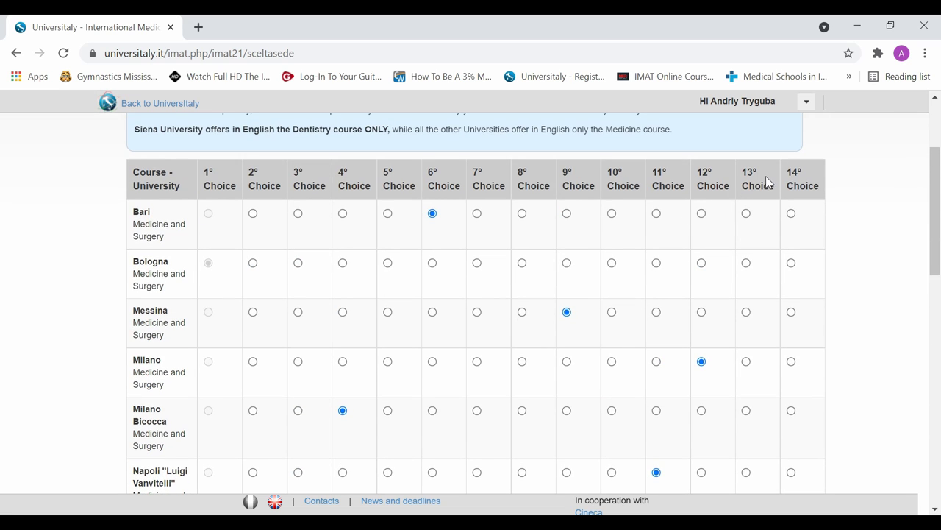
pyautogui.scroll(1, 767, 180)
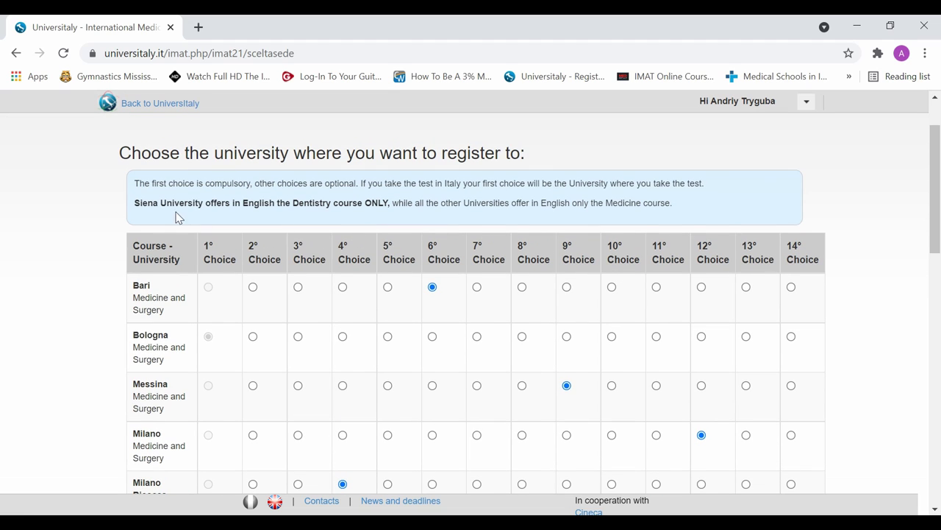
# Read the Siena dentistry notice and scroll down to the Proceed button
pyautogui.moveTo(139, 203); pyautogui.dragTo(161, 203)
pyautogui.click(171, 207)
pyautogui.scroll(-1, 444, 217)
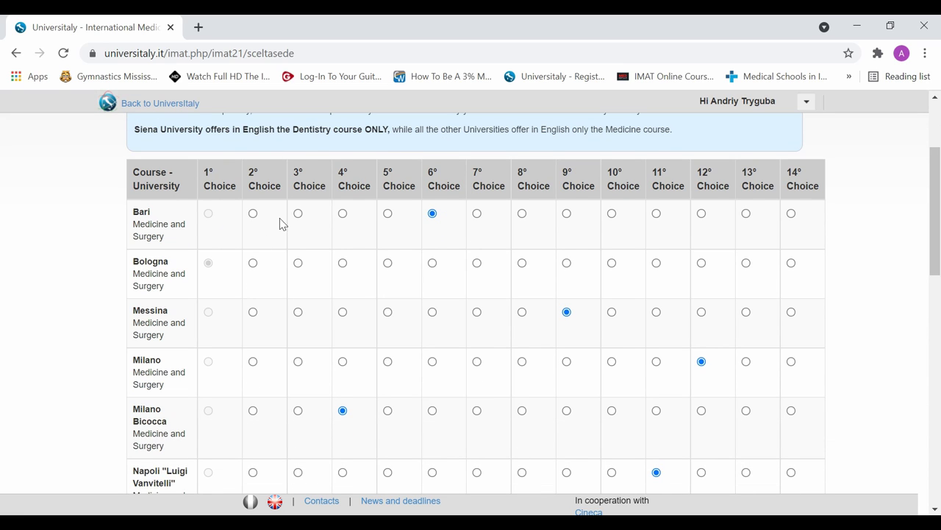
pyautogui.scroll(-6, 641, 265)
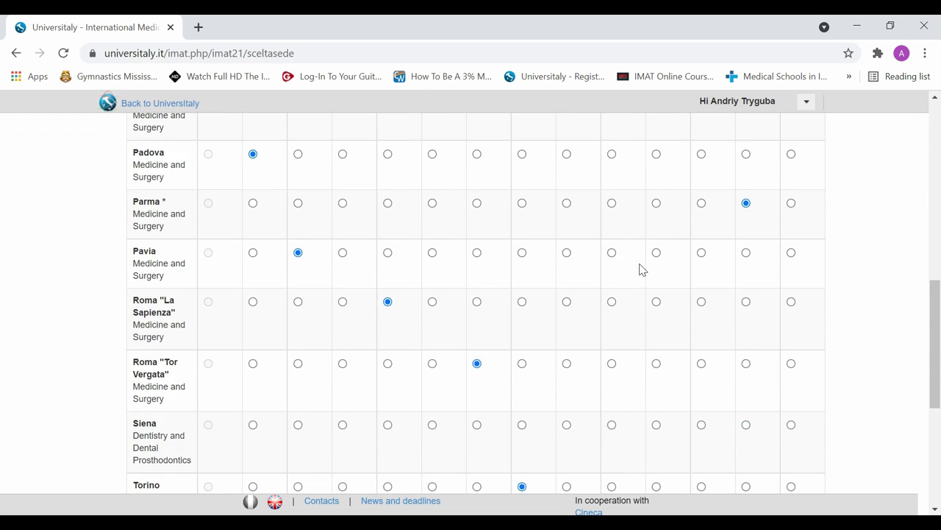
pyautogui.scroll(2, 640, 269)
pyautogui.scroll(4, 641, 267)
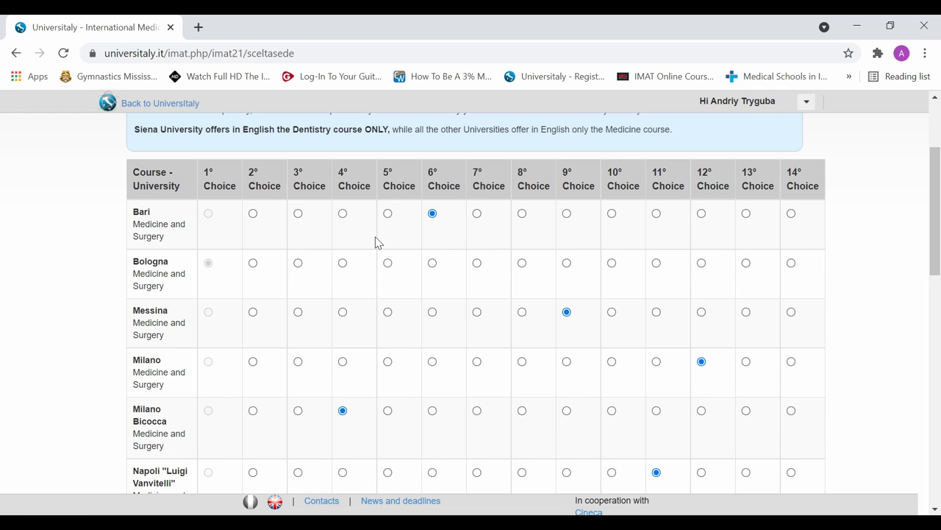
pyautogui.scroll(-5, 375, 241)
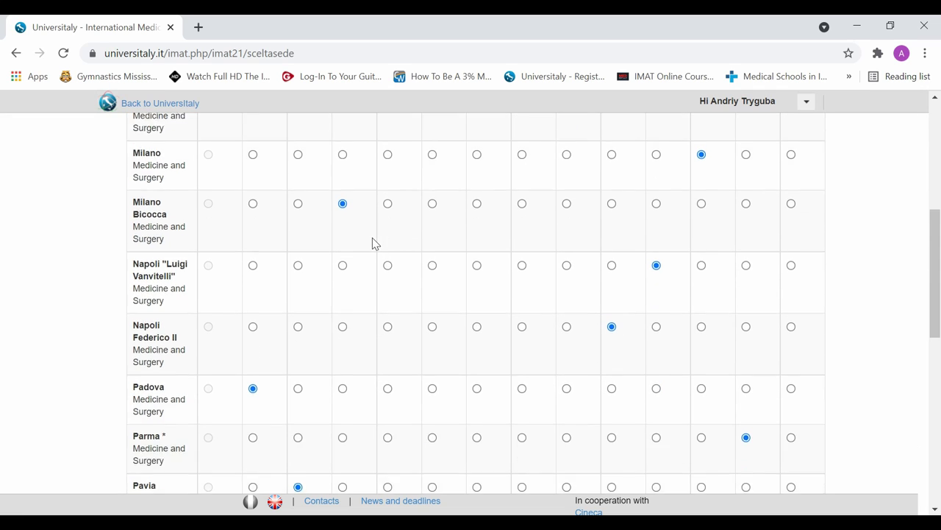
pyautogui.scroll(-4, 372, 243)
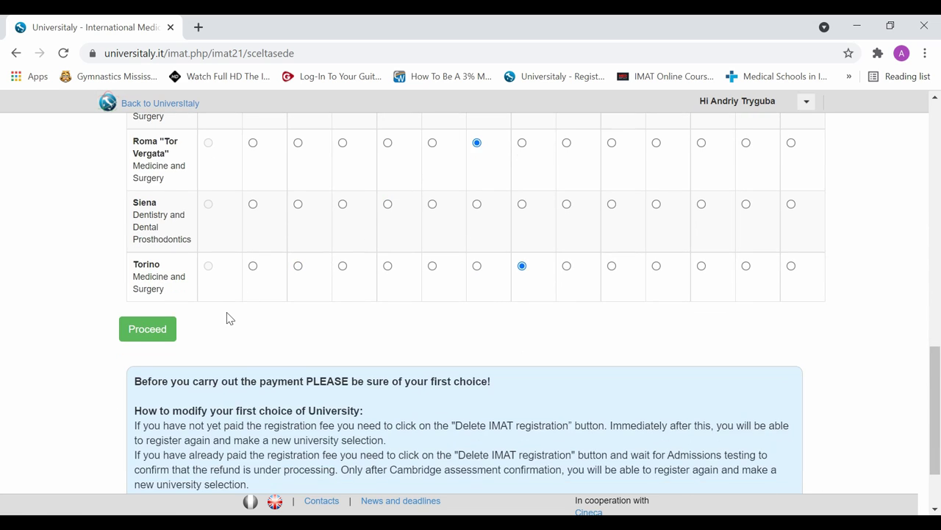
pyautogui.scroll(-2, 229, 317)
pyautogui.click(163, 246)
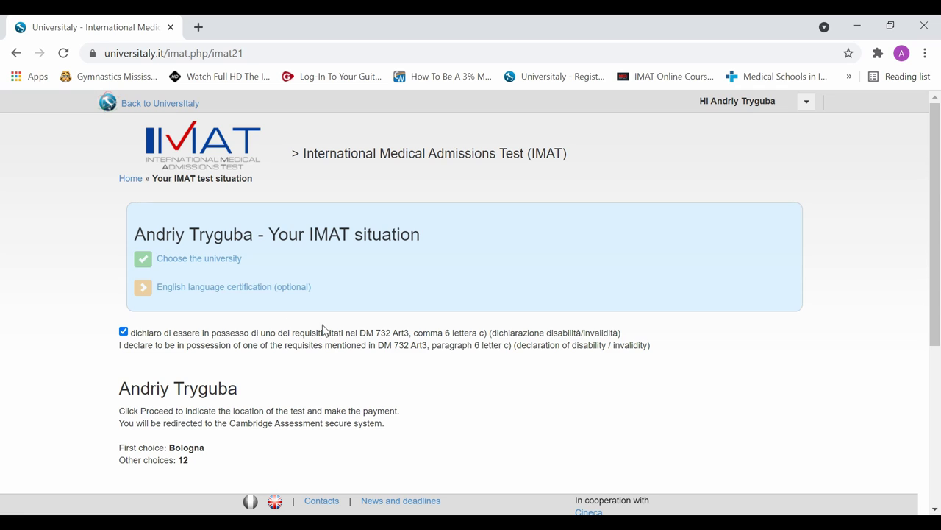
pyautogui.scroll(-3, 328, 331)
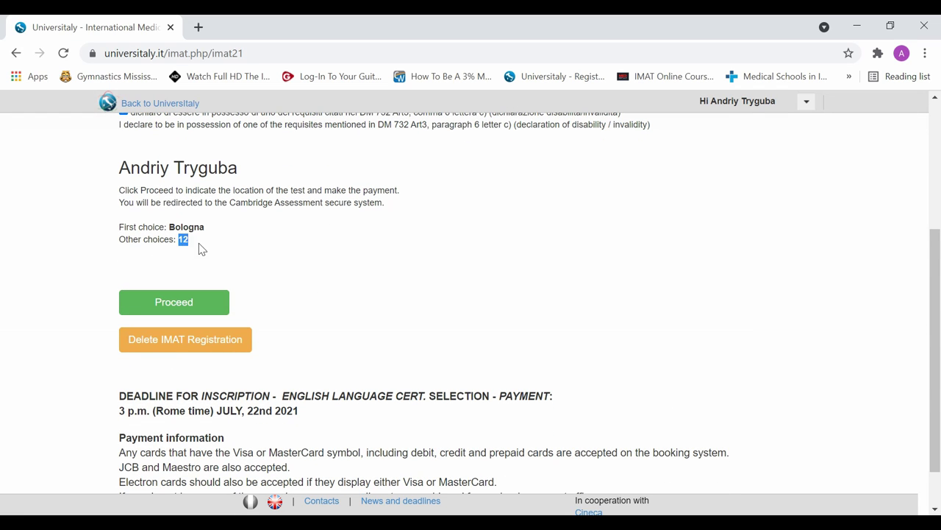
pyautogui.click(223, 255)
pyautogui.click(205, 241)
pyautogui.moveTo(170, 229); pyautogui.dragTo(209, 233)
pyautogui.click(275, 242)
pyautogui.scroll(1, 310, 292)
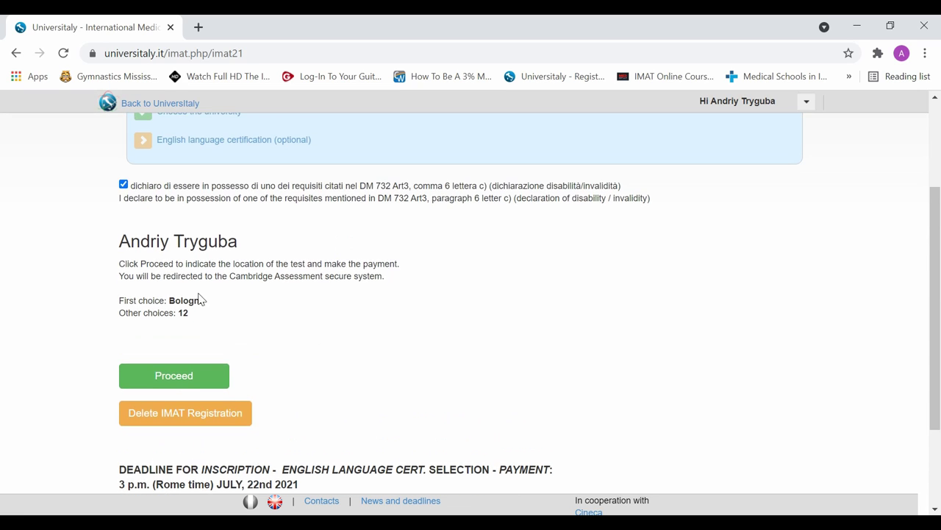
pyautogui.scroll(2, 357, 380)
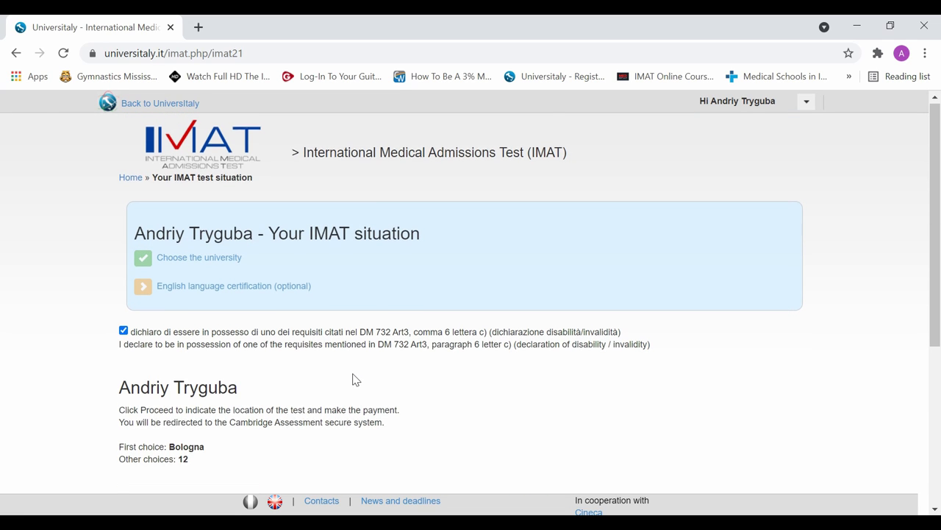
pyautogui.scroll(-1, 356, 379)
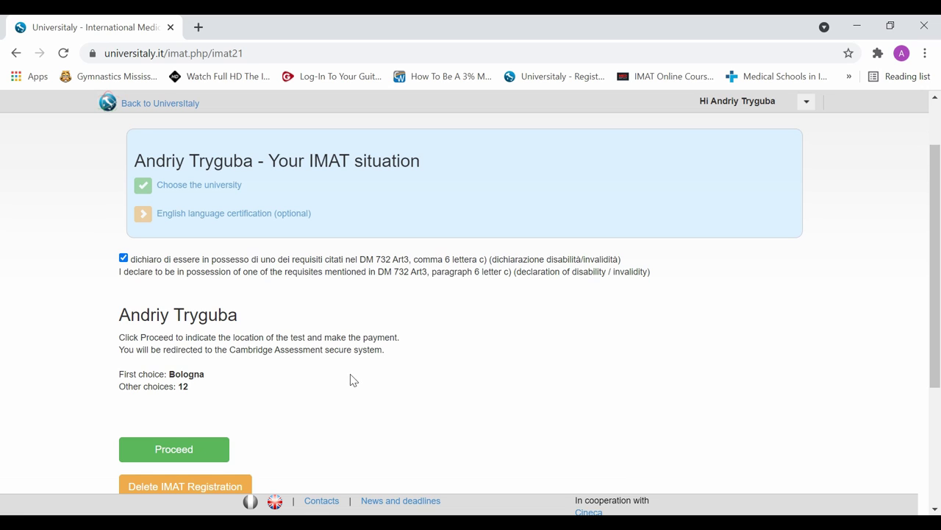
pyautogui.scroll(-1, 352, 379)
pyautogui.scroll(-1, 349, 374)
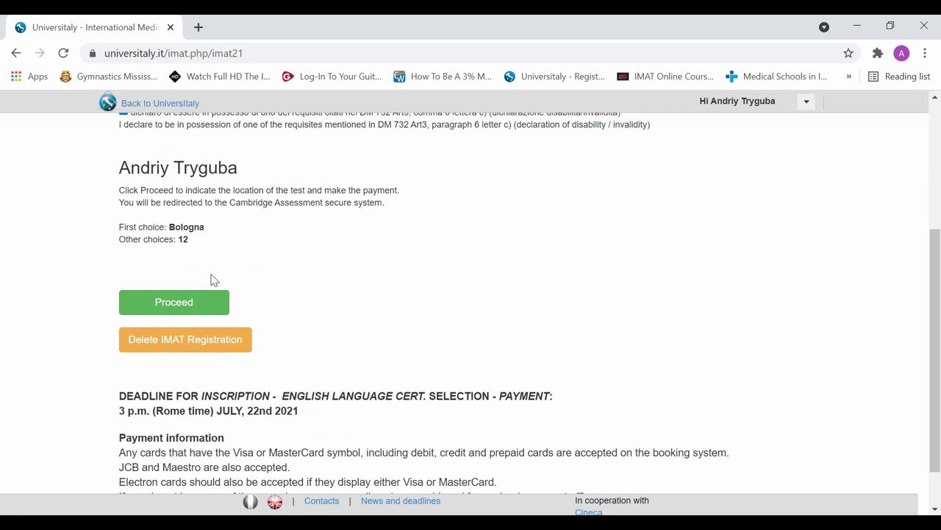
pyautogui.moveTo(180, 239); pyautogui.dragTo(192, 242)
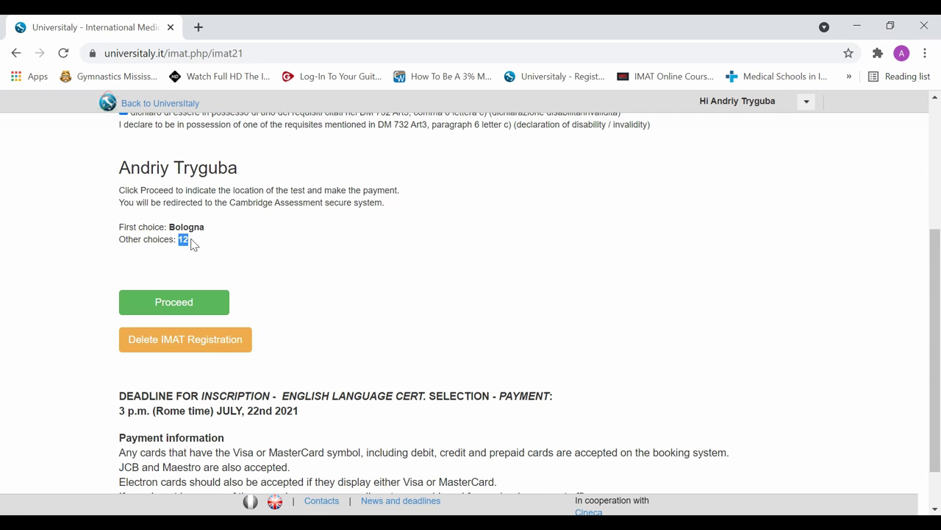
pyautogui.click(238, 245)
pyautogui.scroll(-1, 245, 264)
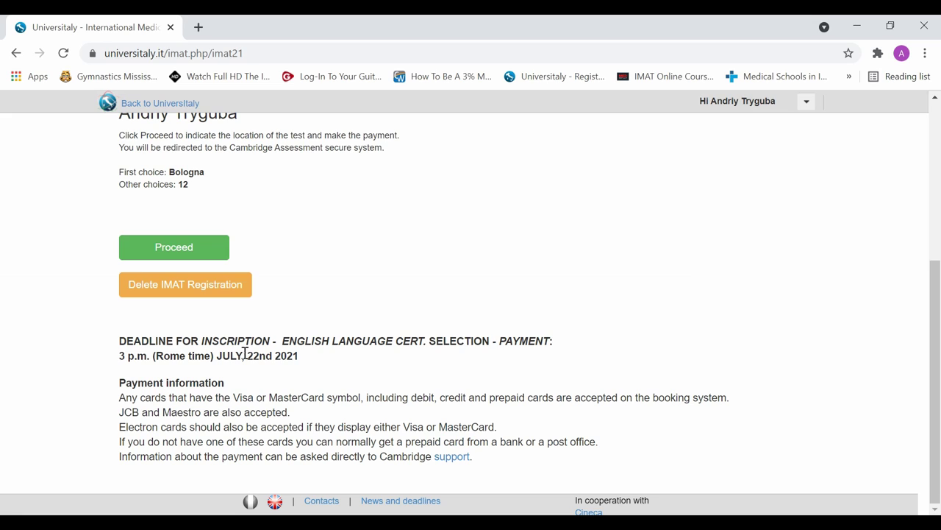
pyautogui.moveTo(218, 358); pyautogui.dragTo(301, 358)
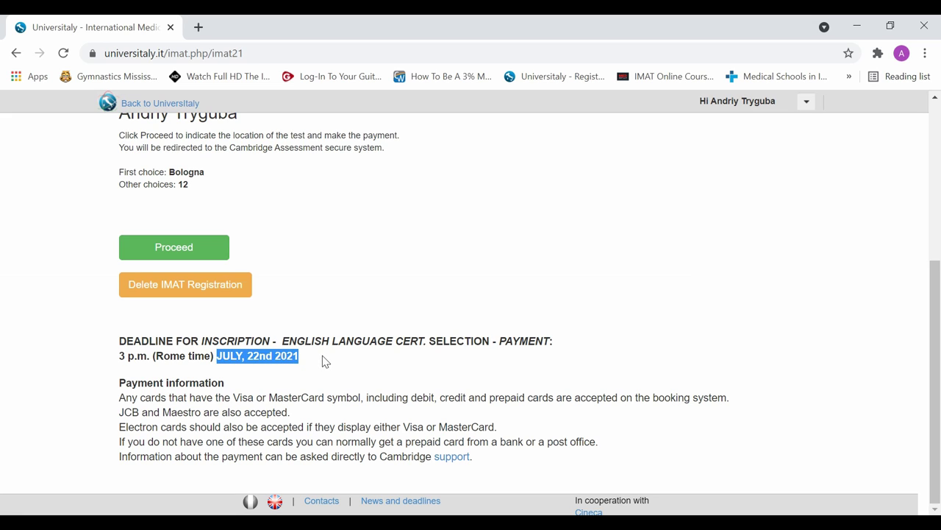
pyautogui.click(294, 390)
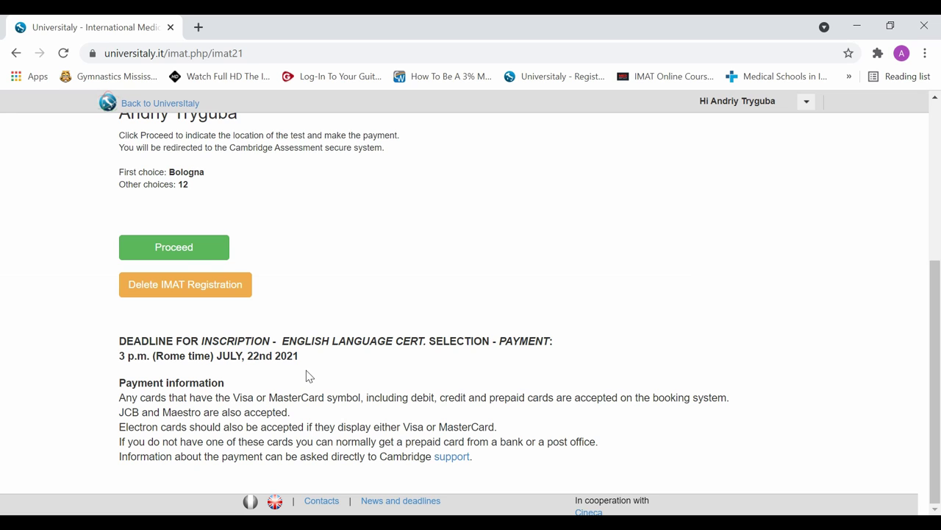
pyautogui.scroll(3, 272, 263)
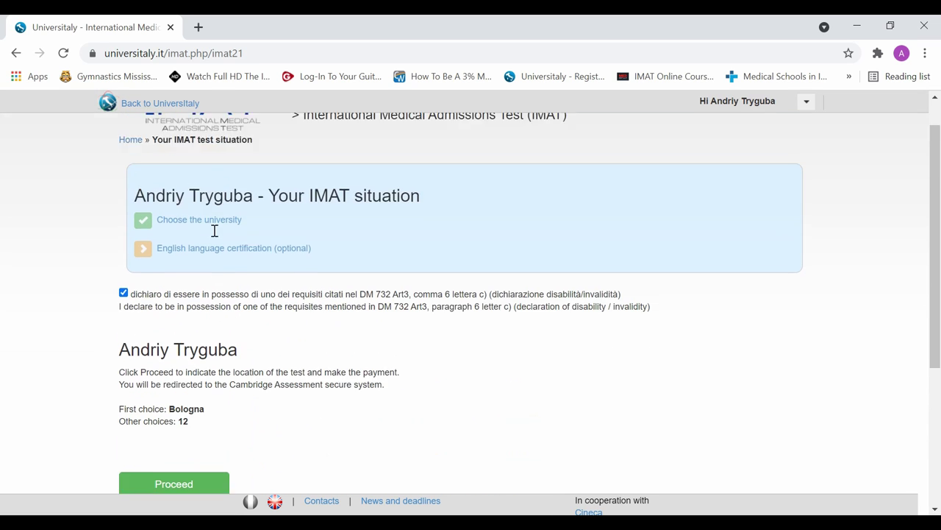
# Confirm Bologna as first choice and proceed to the Cambridge Assessment test booking
pyautogui.scroll(-1, 238, 282)
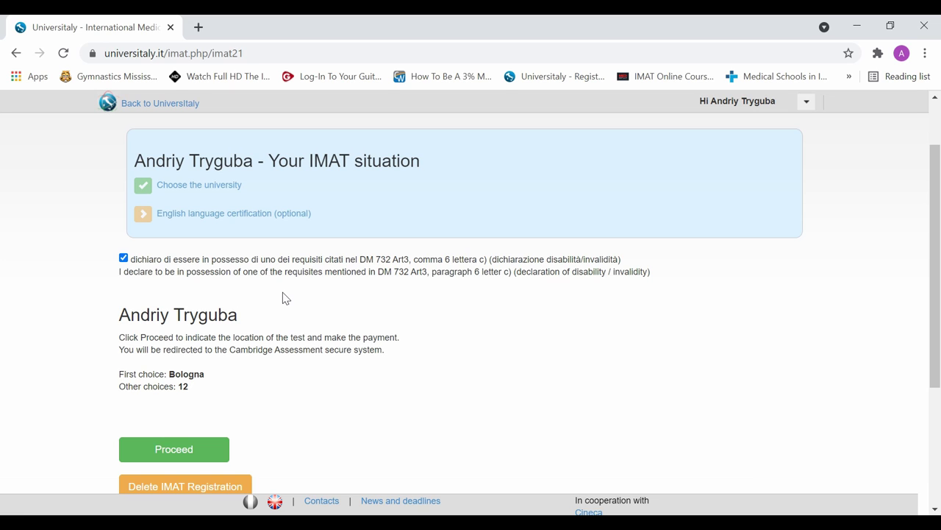
pyautogui.scroll(-2, 273, 287)
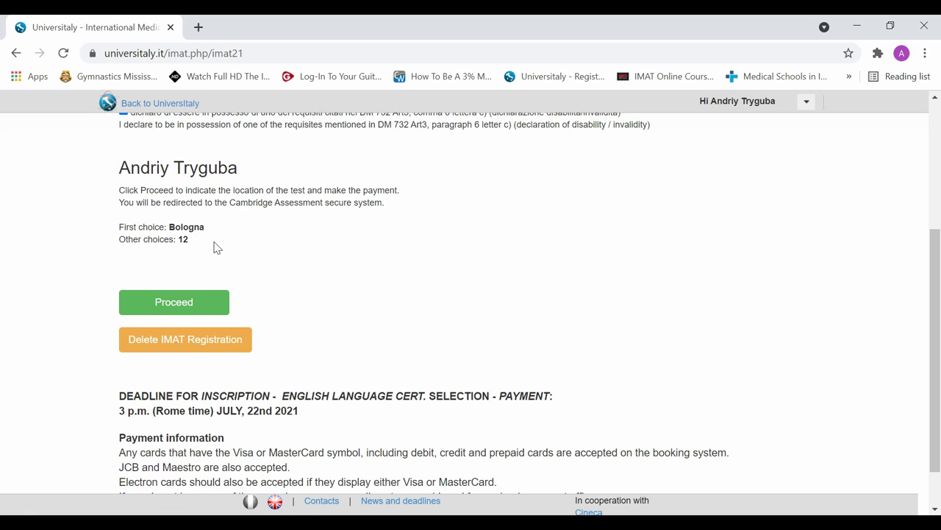
pyautogui.scroll(1, 206, 265)
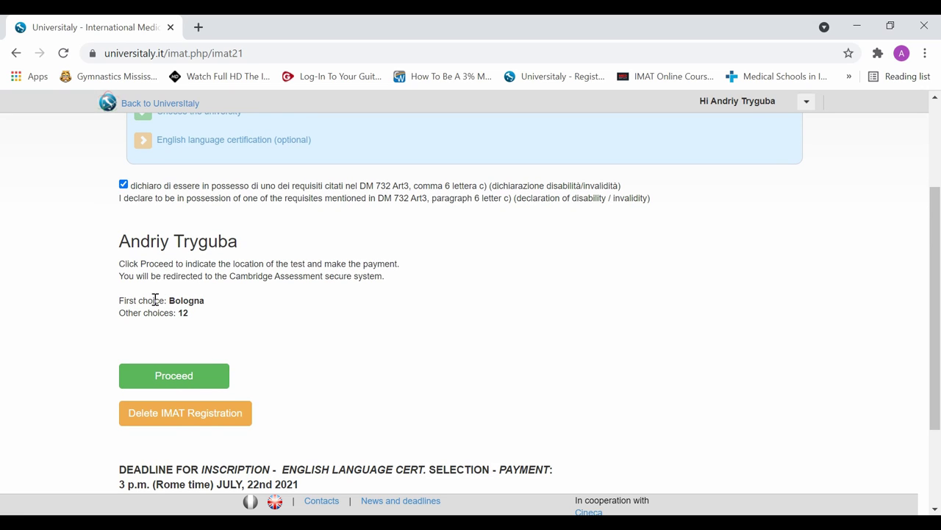
pyautogui.moveTo(122, 301); pyautogui.dragTo(166, 301)
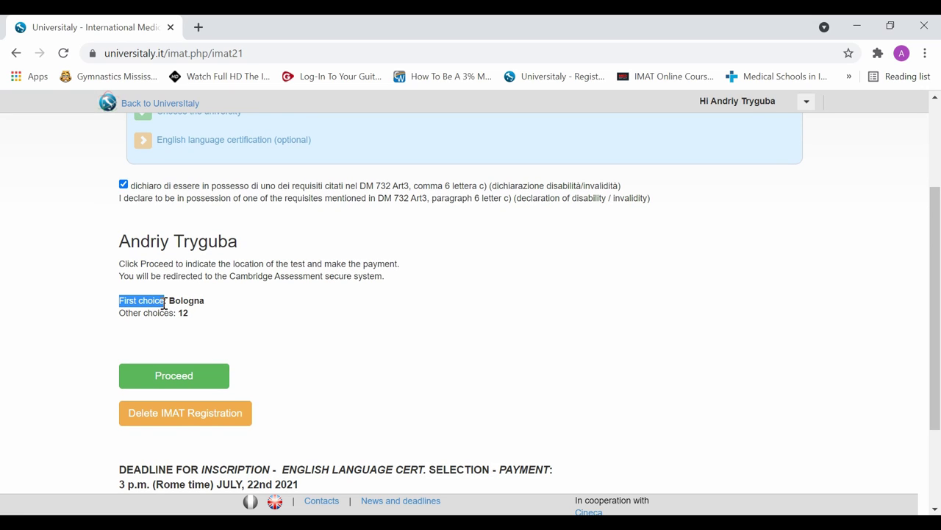
pyautogui.click(277, 308)
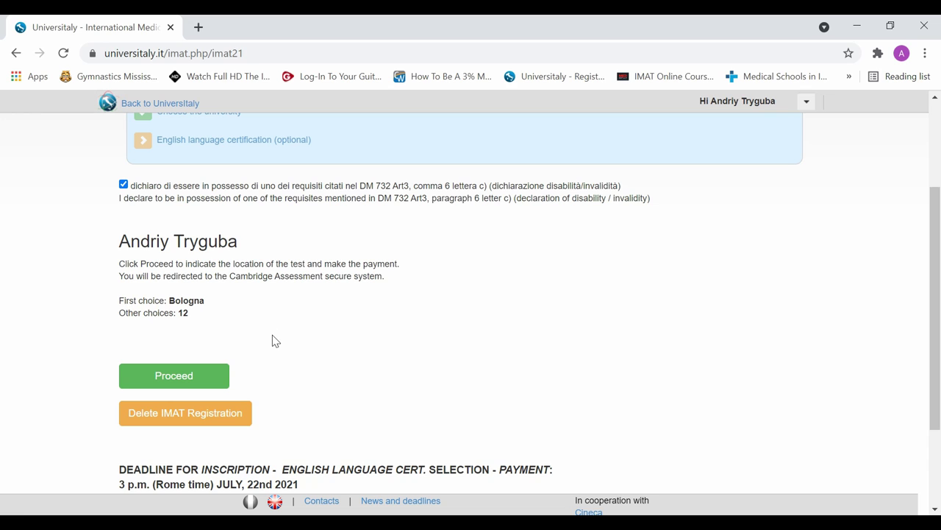
pyautogui.click(177, 384)
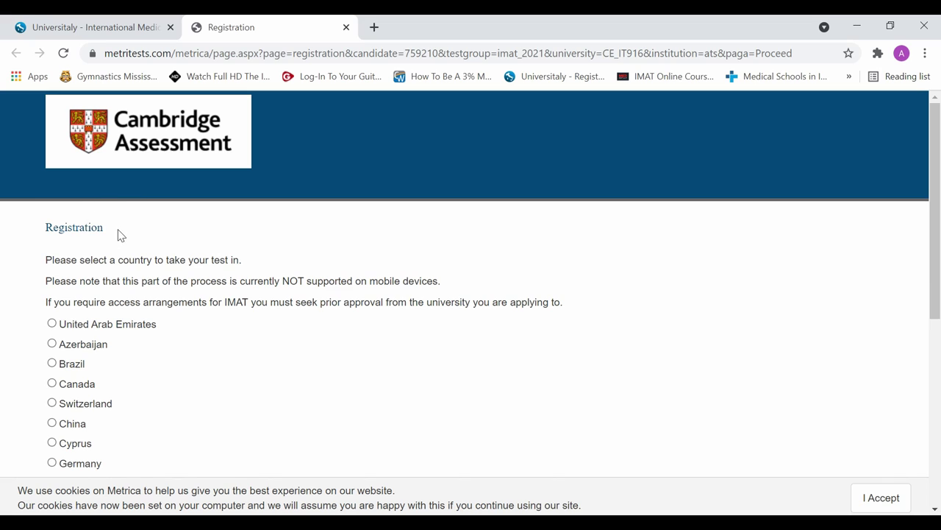
# Select Canada as the test country and continue to test-centre selection
pyautogui.moveTo(103, 227); pyautogui.dragTo(47, 228)
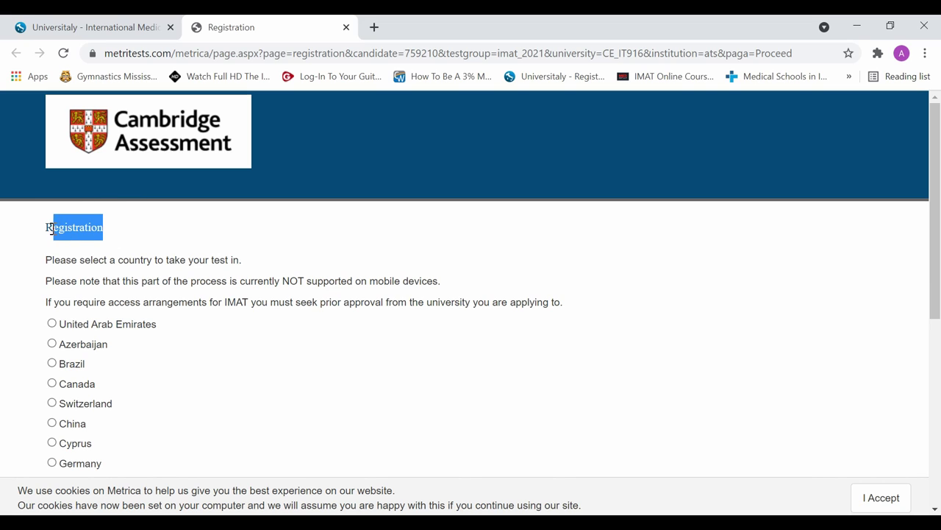
pyautogui.click(155, 234)
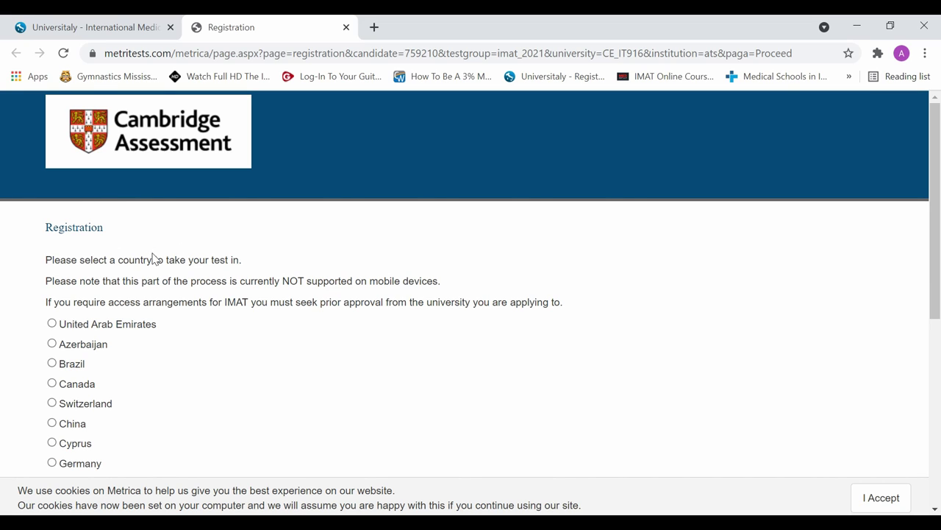
pyautogui.scroll(-1, 129, 335)
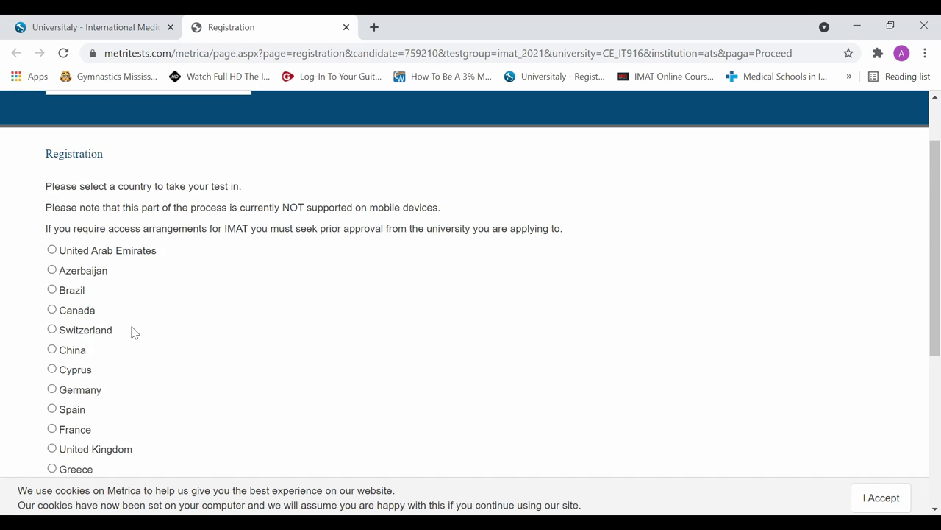
pyautogui.scroll(-4, 127, 335)
pyautogui.scroll(4, 133, 332)
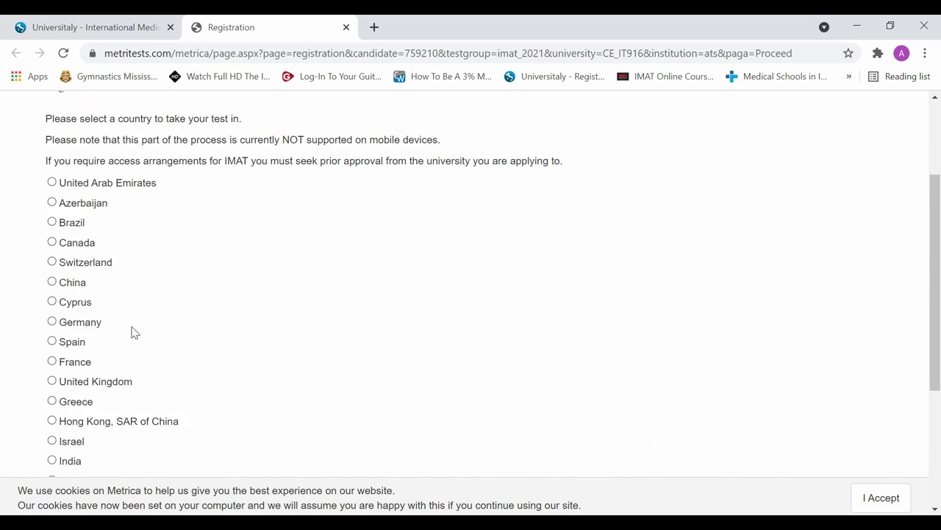
pyautogui.click(58, 317)
pyautogui.scroll(-4, 184, 330)
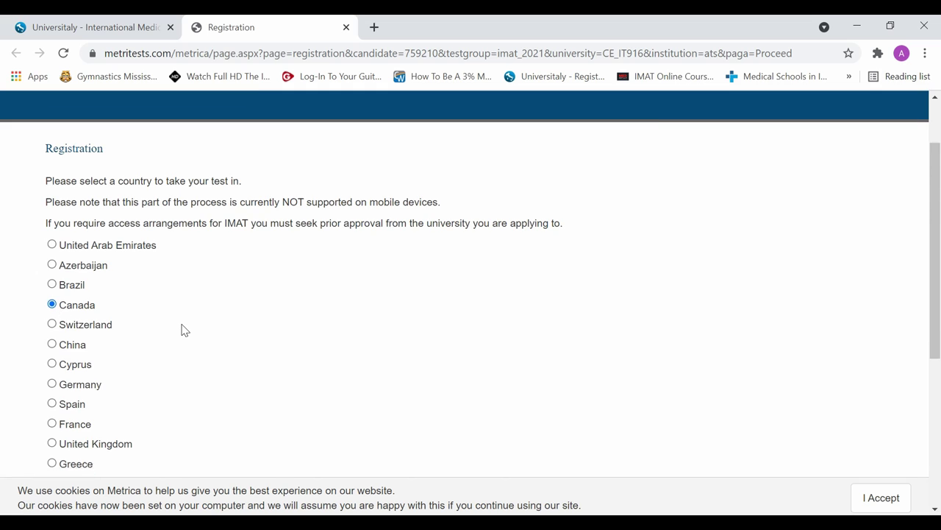
pyautogui.click(75, 404)
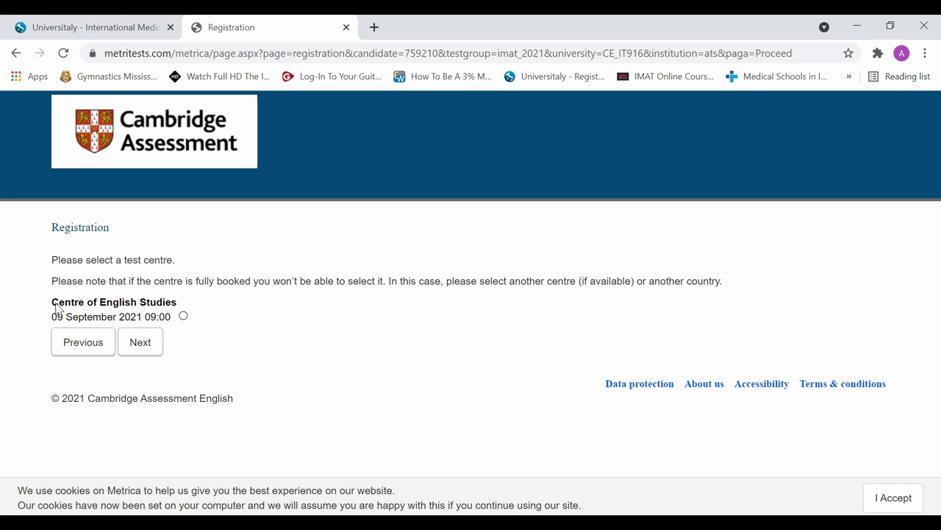
pyautogui.moveTo(56, 306); pyautogui.dragTo(212, 312)
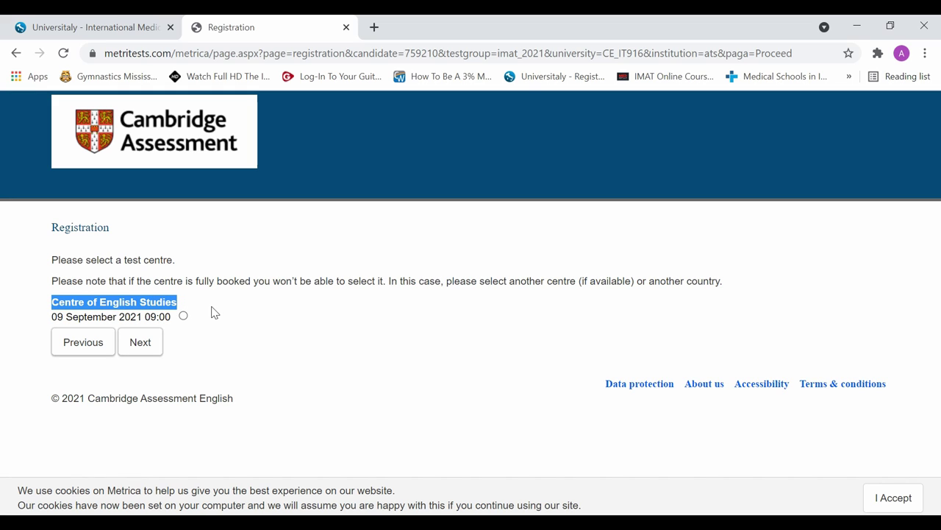
# Pick the Centre of English Studies session on 09 September 2021 at 09:00 and continue
pyautogui.click(211, 313)
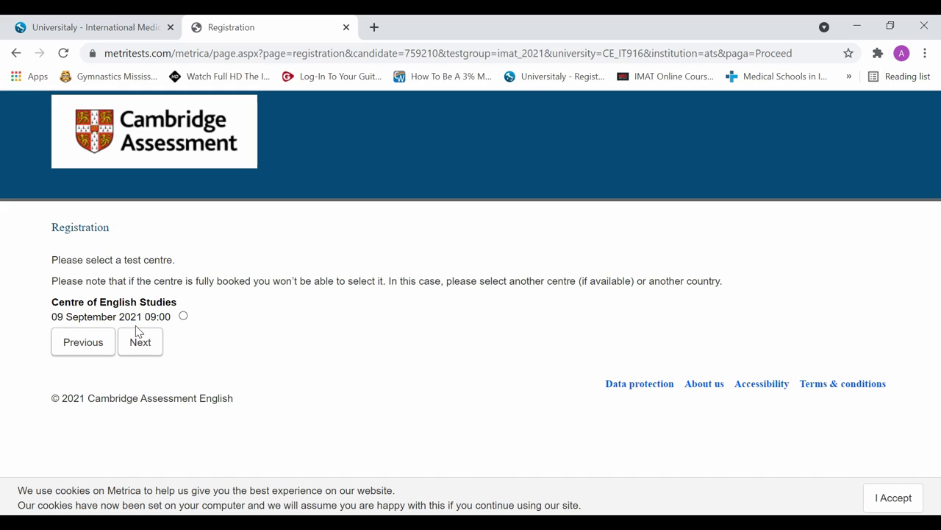
pyautogui.click(183, 317)
pyautogui.click(149, 346)
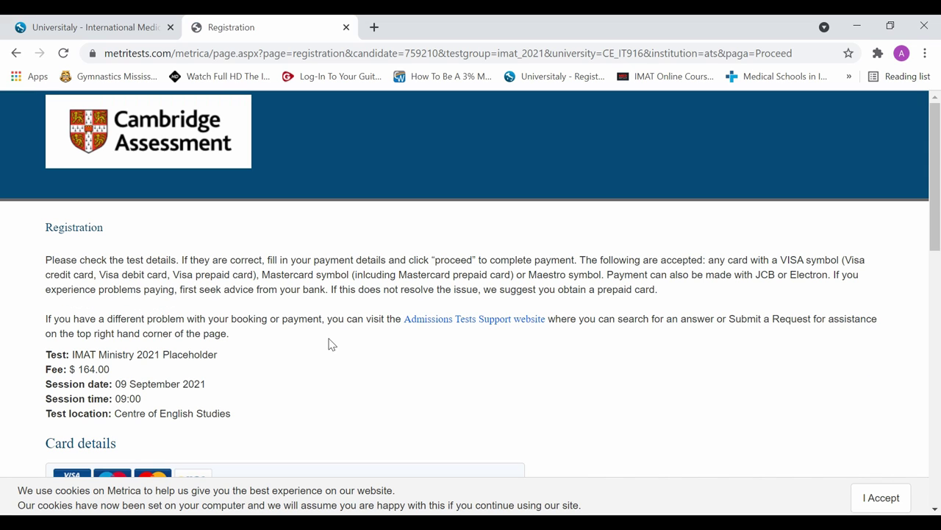
# Review the $164.00 test fee on the payment page
pyautogui.moveTo(80, 370); pyautogui.dragTo(106, 369)
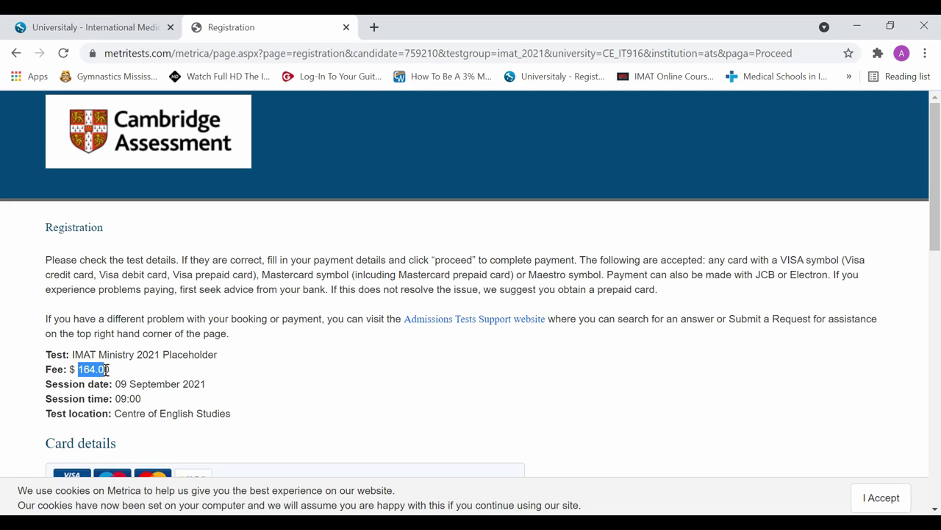
pyautogui.click(198, 370)
pyautogui.scroll(-1, 122, 372)
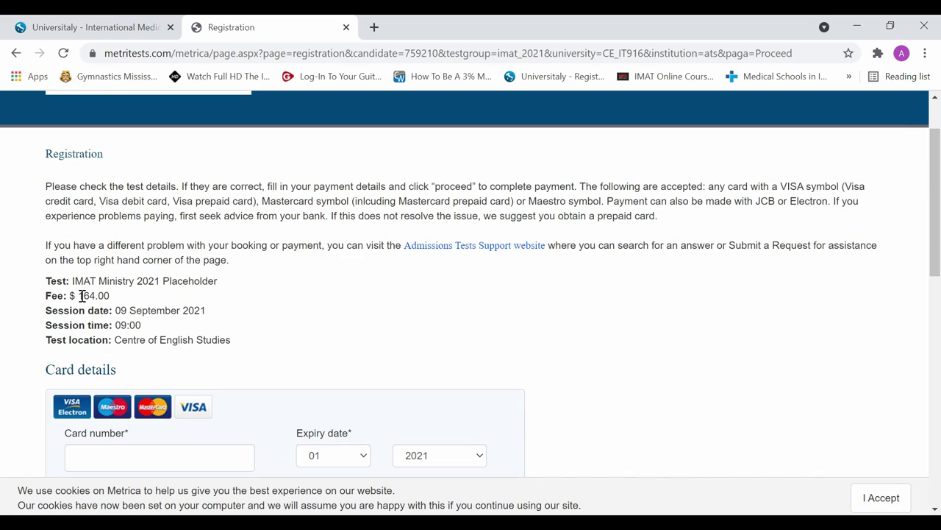
pyautogui.moveTo(78, 295); pyautogui.dragTo(110, 295)
pyautogui.click(122, 301)
pyautogui.moveTo(80, 296); pyautogui.dragTo(120, 301)
pyautogui.click(129, 300)
pyautogui.scroll(-1, 136, 301)
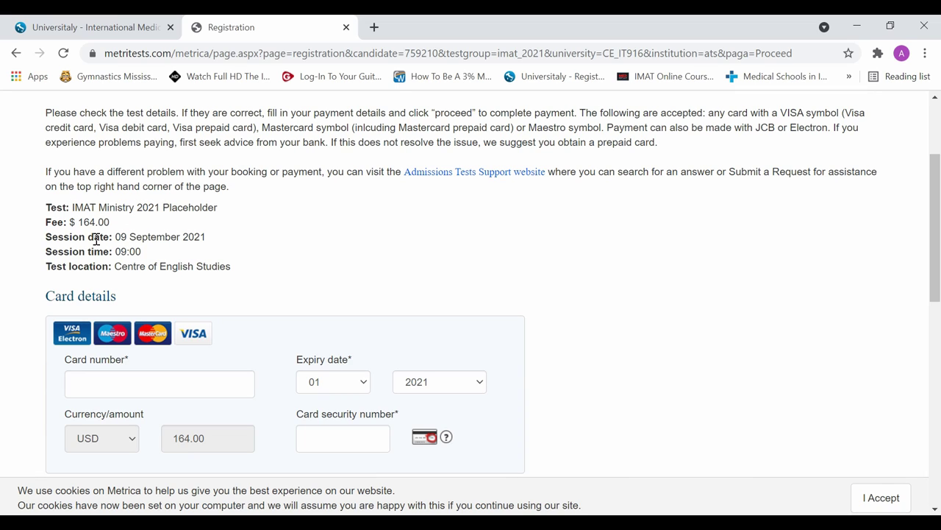
# Check the session date, 09:00 time and Centre of English Studies location
pyautogui.moveTo(116, 240); pyautogui.dragTo(179, 240)
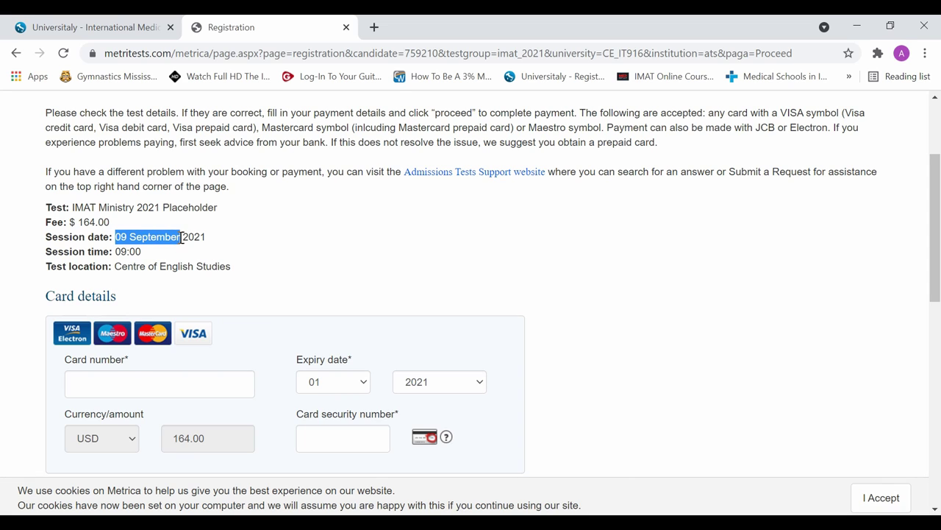
pyautogui.click(223, 257)
pyautogui.moveTo(116, 252); pyautogui.dragTo(179, 260)
pyautogui.click(178, 261)
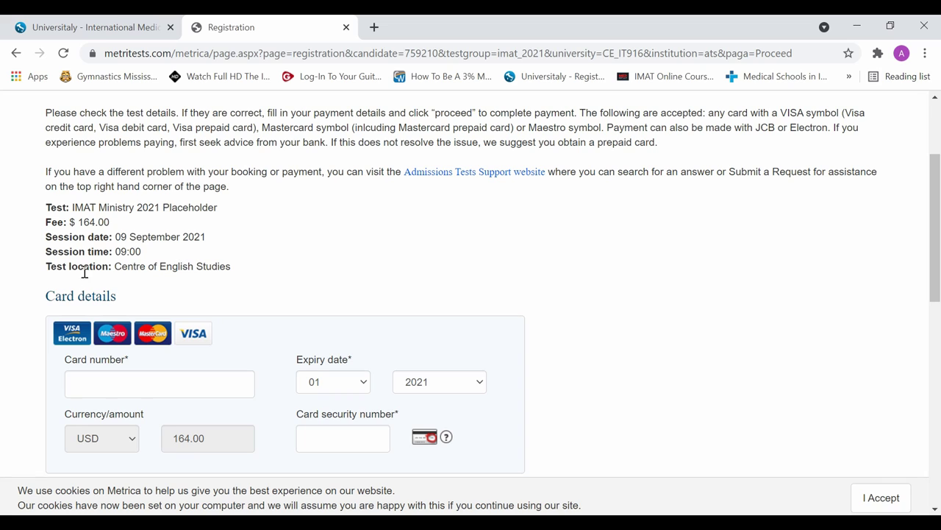
pyautogui.moveTo(116, 269); pyautogui.dragTo(229, 269)
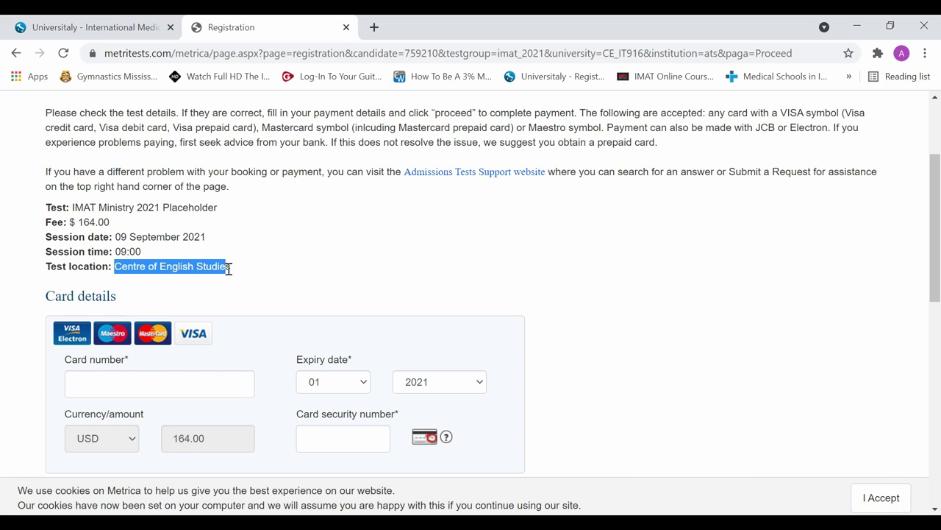
pyautogui.click(293, 260)
pyautogui.scroll(-1, 273, 272)
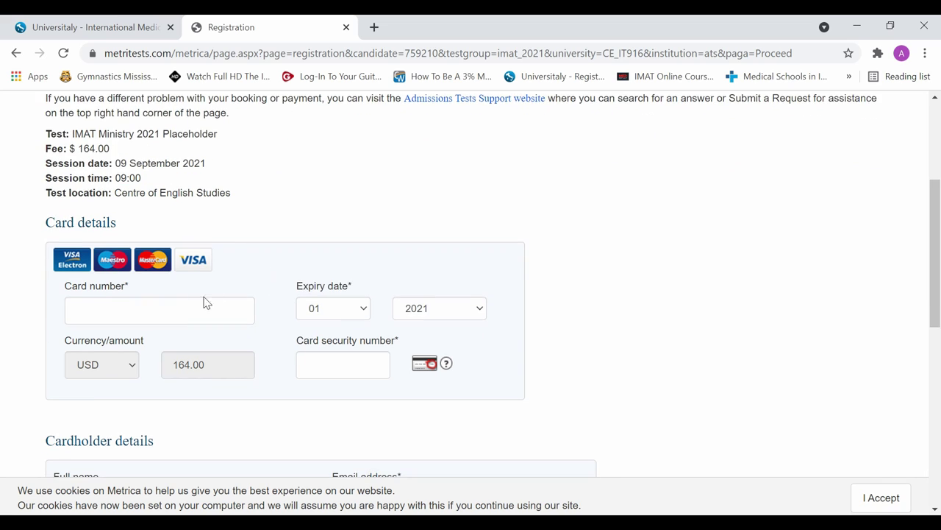
# Enter the card number and submit the payment
pyautogui.click(174, 310)
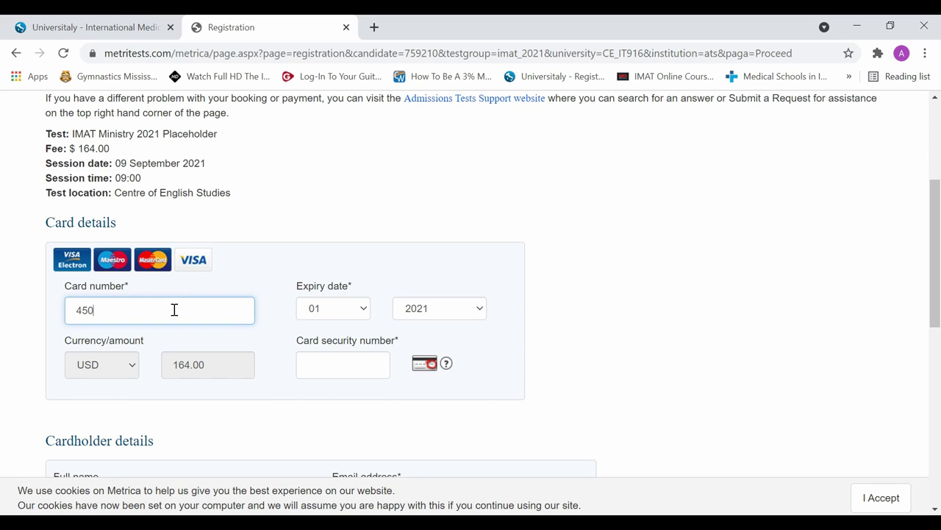
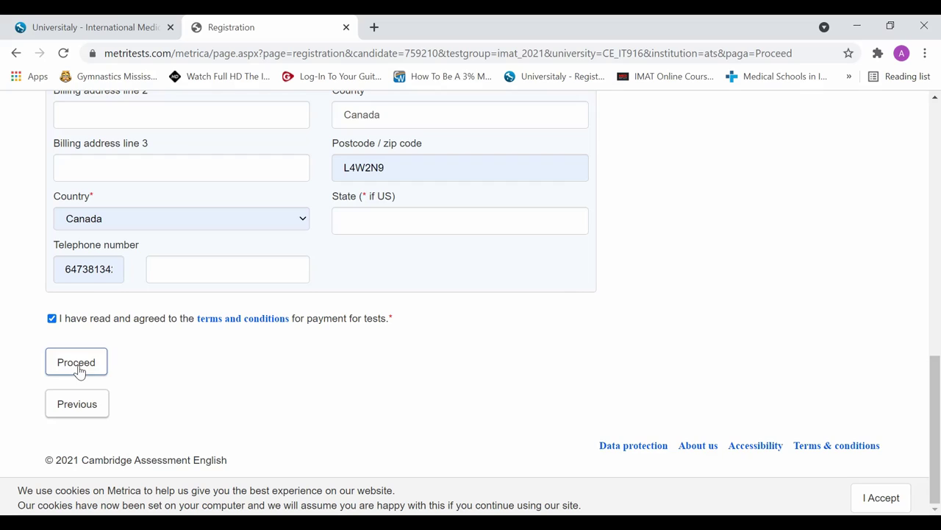
pyautogui.click(77, 367)
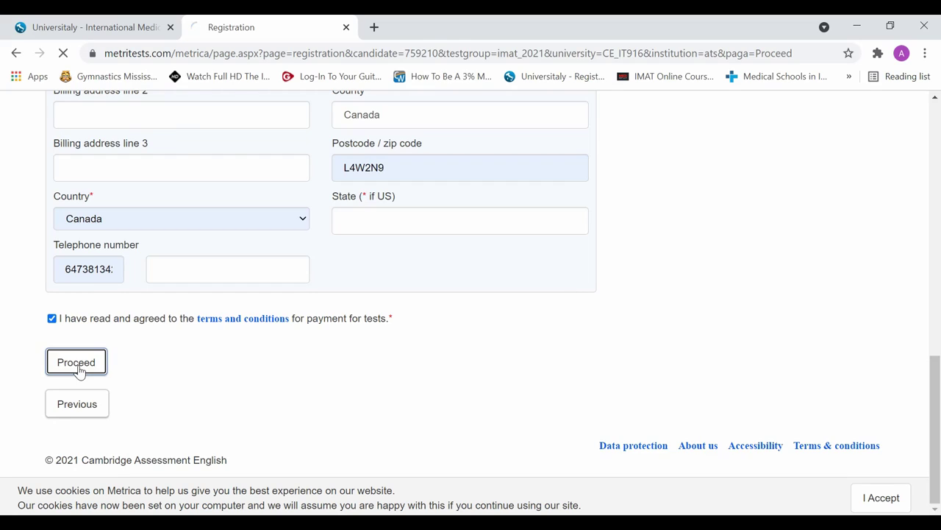